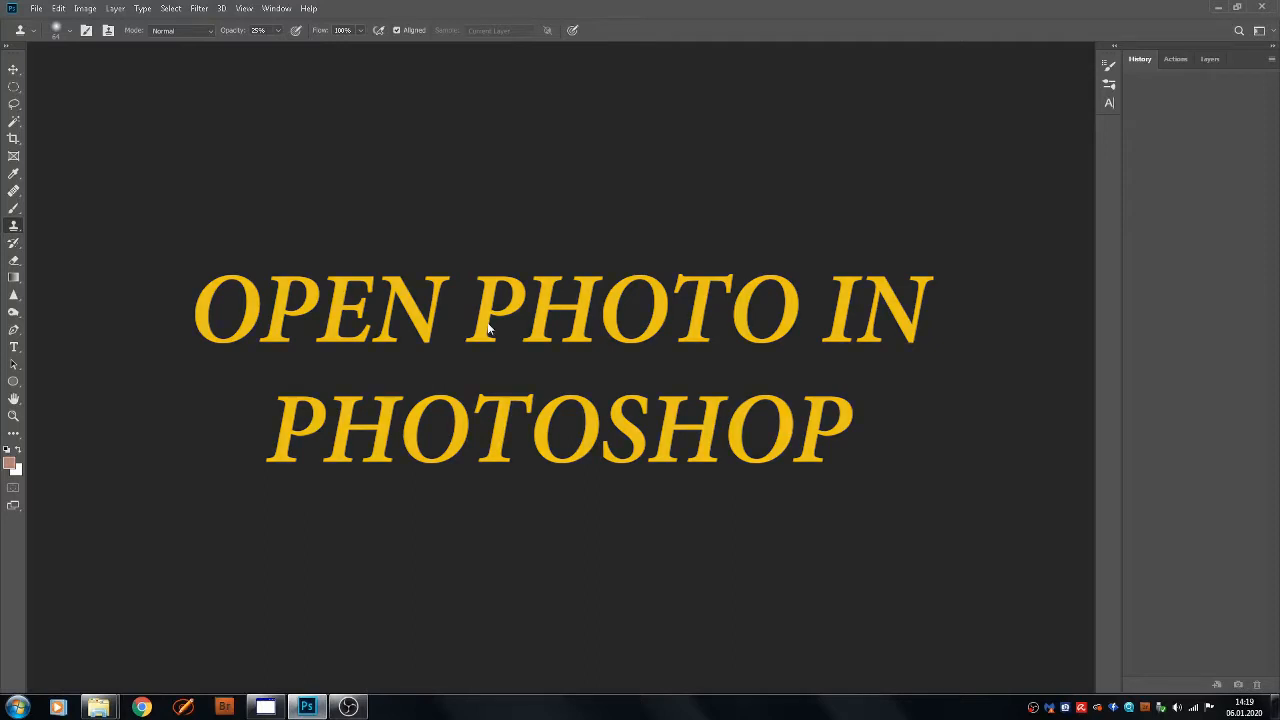
# Open the photo 2-1 from the desktop folder Yeni klasör (2).
pyautogui.hotkey('ctrl', 'o')
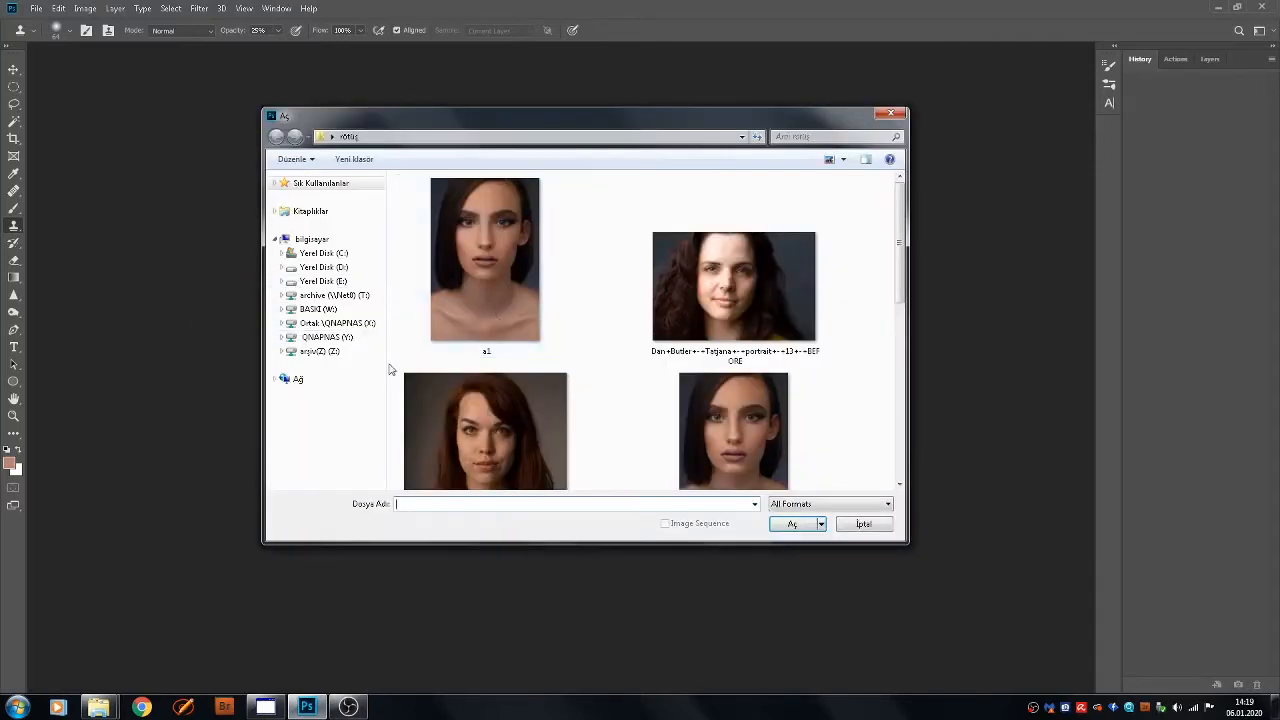
pyautogui.doubleClick(530, 280)
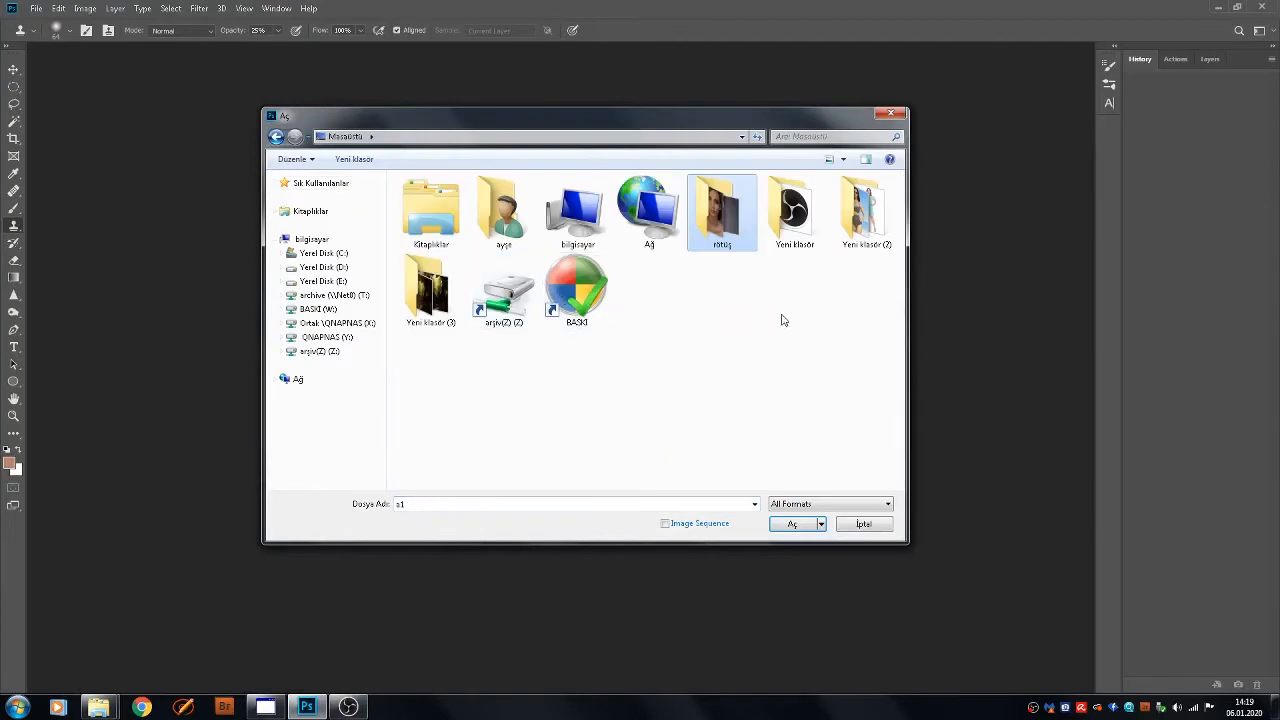
pyautogui.doubleClick(848, 218)
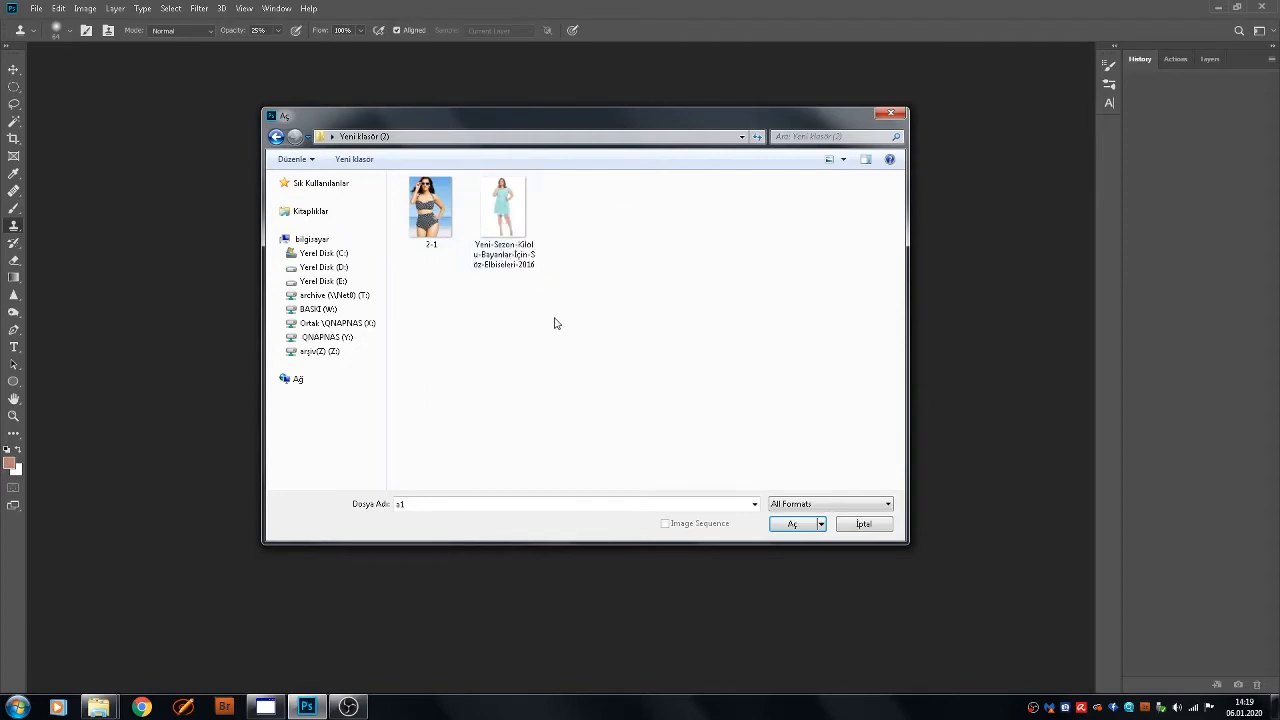
pyautogui.doubleClick(427, 222)
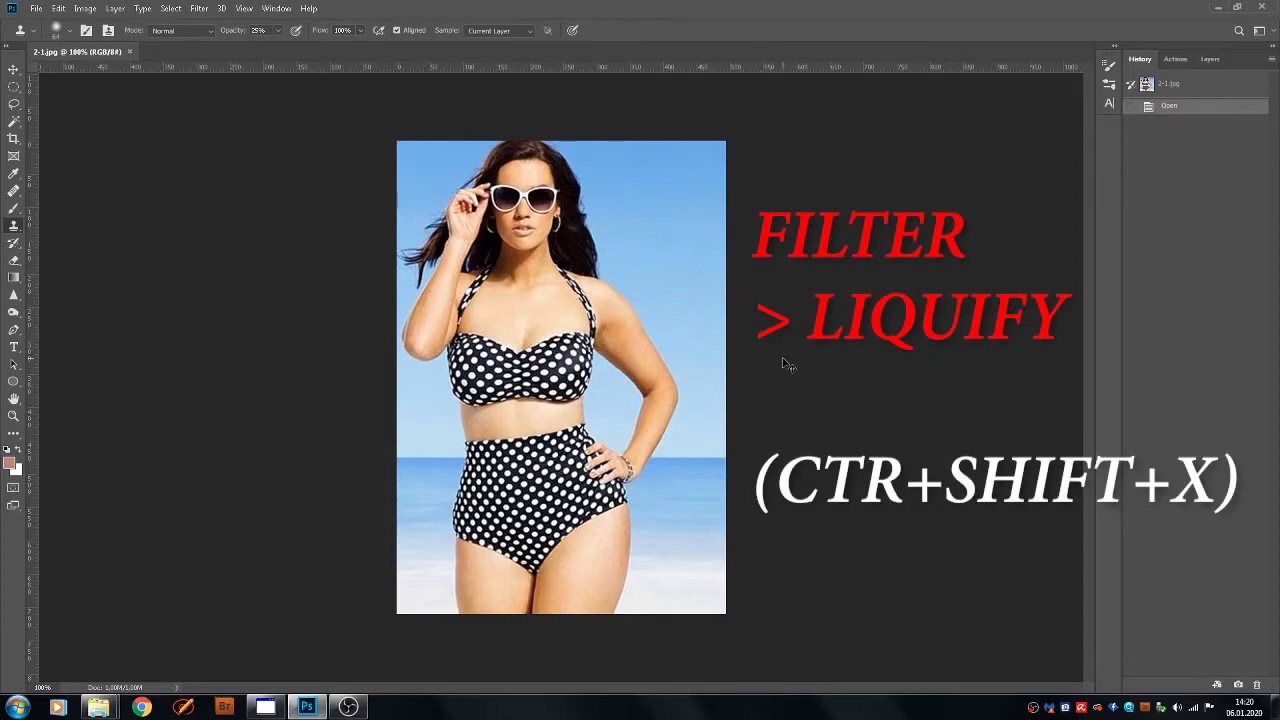
# Start the Liquify filter and push both sides of the woman's waist slightly inward using the Forward Warp tool at size 77.
pyautogui.hotkey('ctrl', 'shift', 'x')
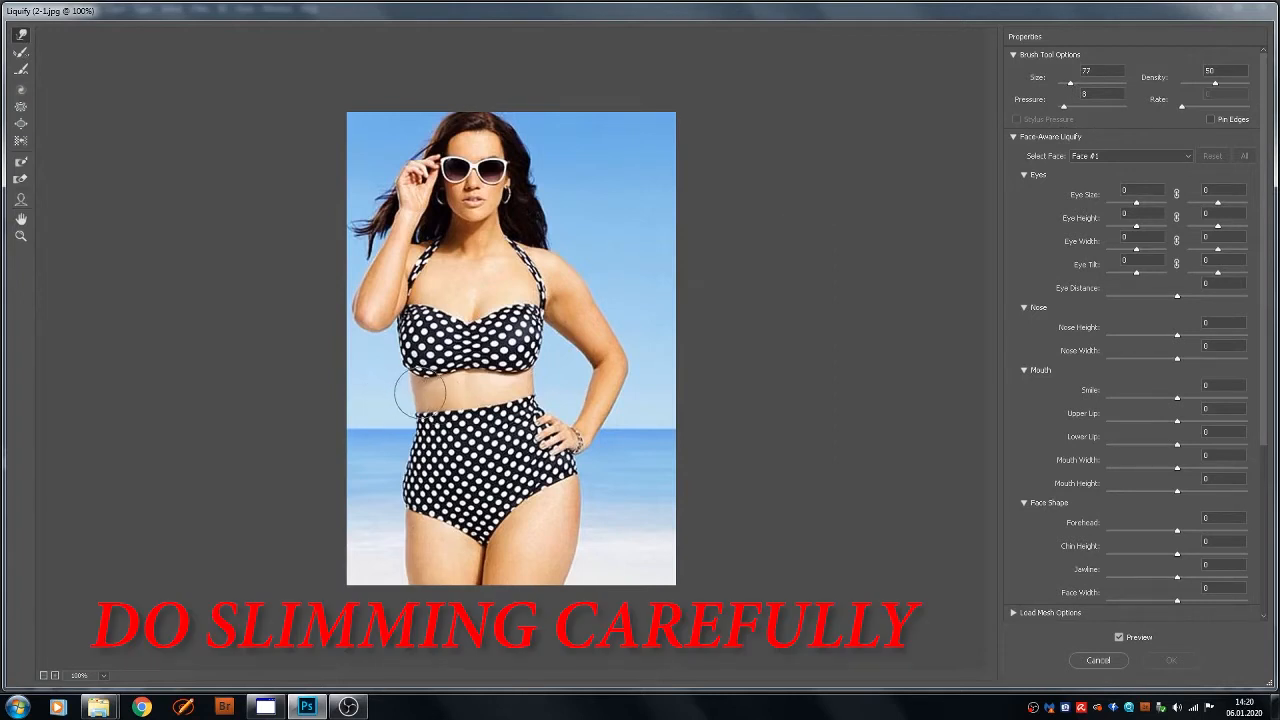
pyautogui.moveTo(419, 395)
pyautogui.mouseDown()
pyautogui.moveTo(373, 405)
pyautogui.moveTo(434, 395)
pyautogui.moveTo(388, 410)
pyautogui.moveTo(427, 404)
pyautogui.moveTo(392, 402)
pyautogui.moveTo(419, 416)
pyautogui.mouseUp()
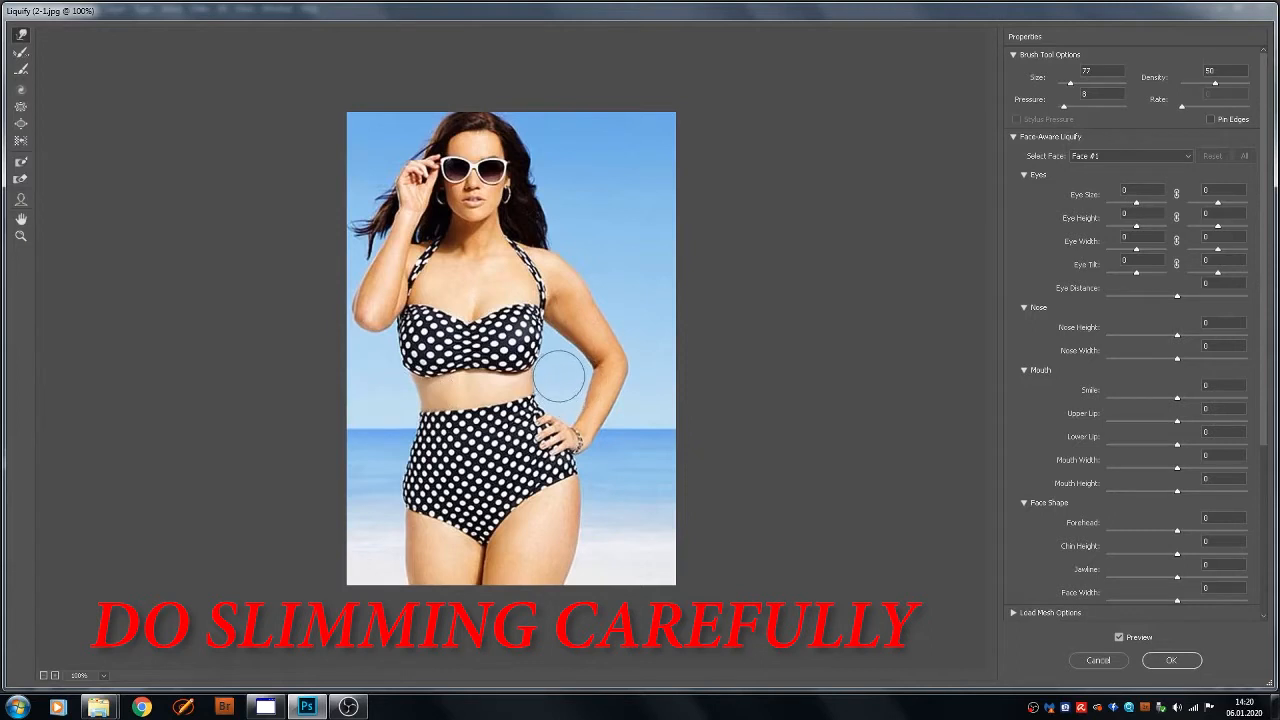
pyautogui.moveTo(548, 378)
pyautogui.mouseDown()
pyautogui.moveTo(518, 387)
pyautogui.moveTo(540, 398)
pyautogui.moveTo(530, 401)
pyautogui.moveTo(543, 371)
pyautogui.mouseUp()
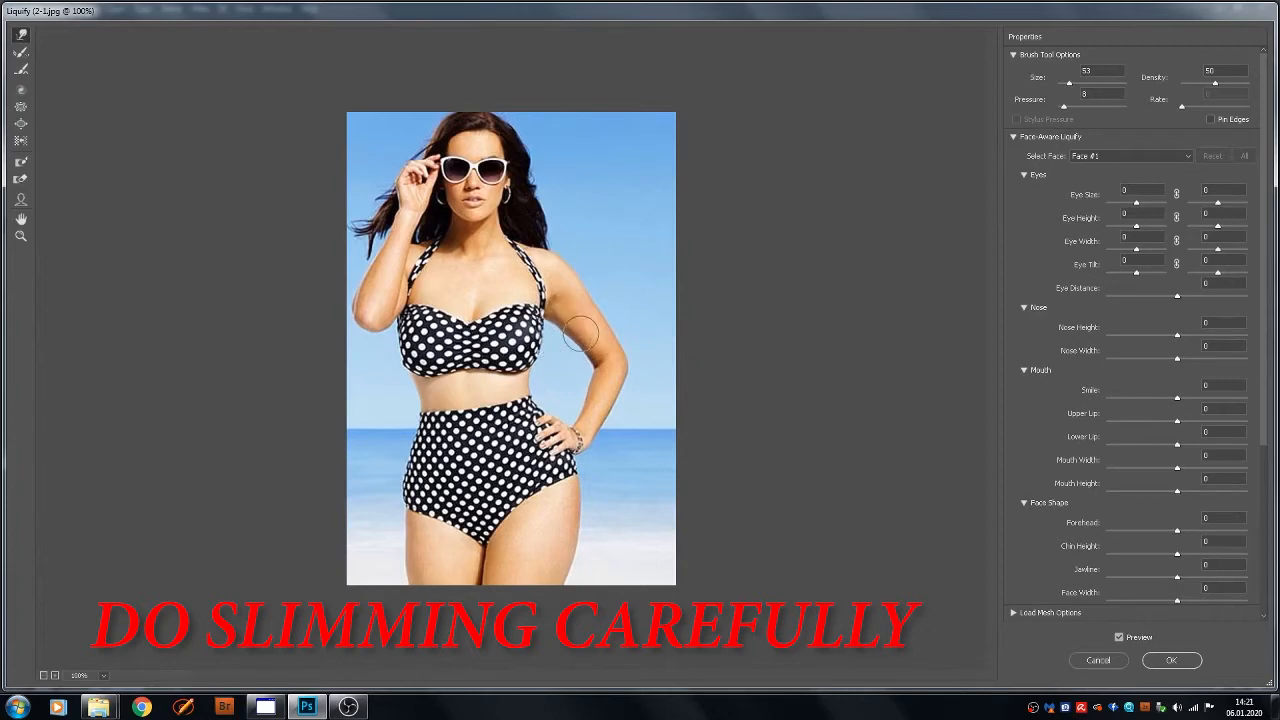
# Slim the inner edge of the arm resting on the hip with a size 22 Forward Warp brush.
pyautogui.scroll(14, 569, 347)
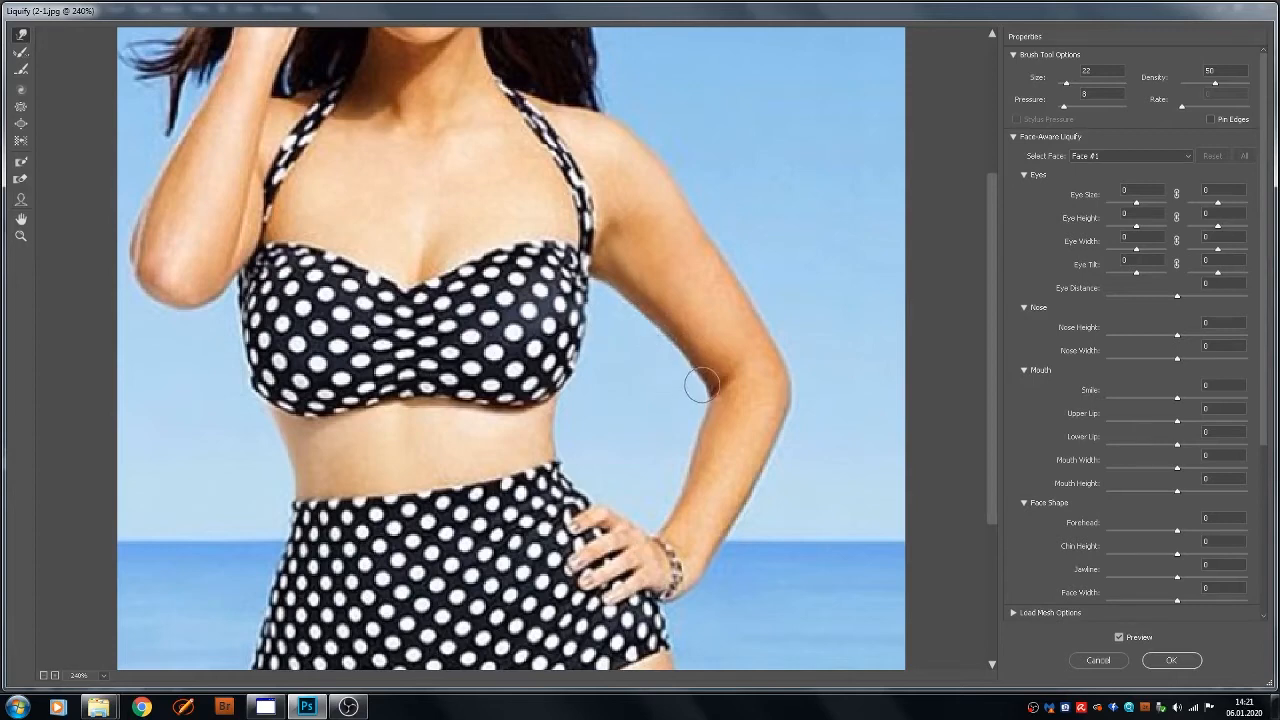
pyautogui.scroll(-1, 686, 377)
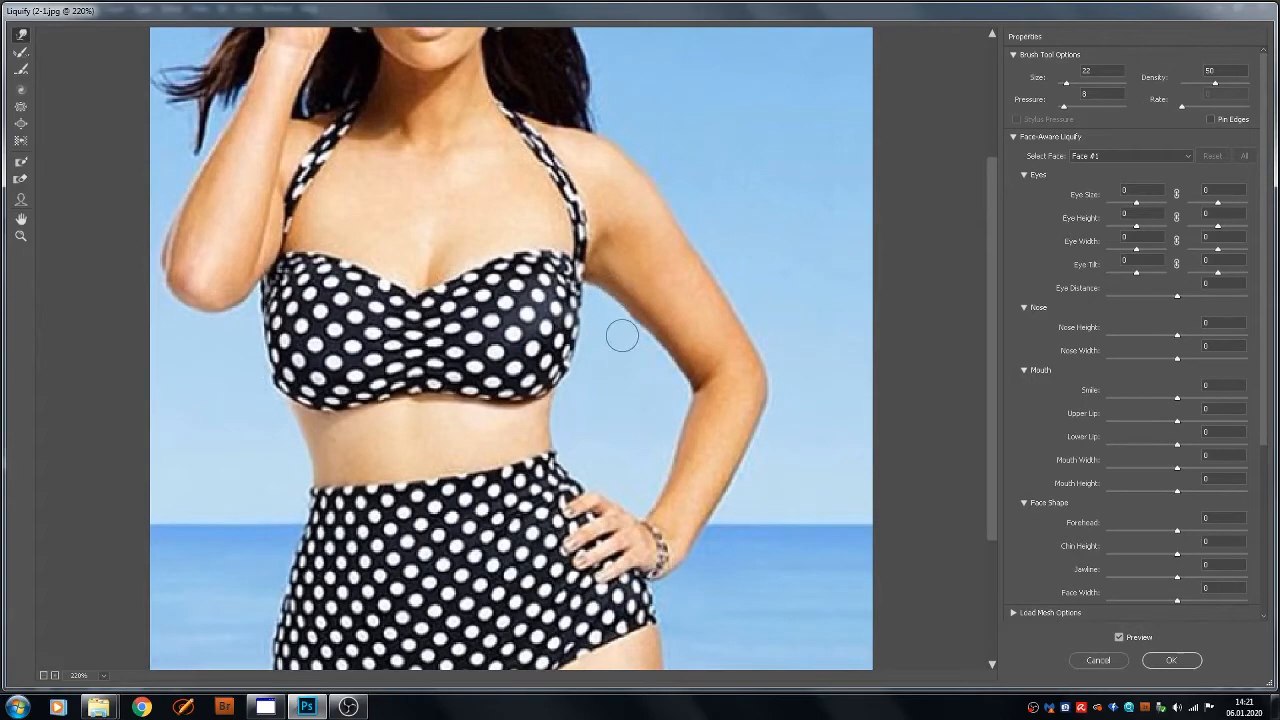
# Refine the waist, hips and outer arm contour with a size 91 Forward Warp brush.
pyautogui.scroll(-5, 603, 451)
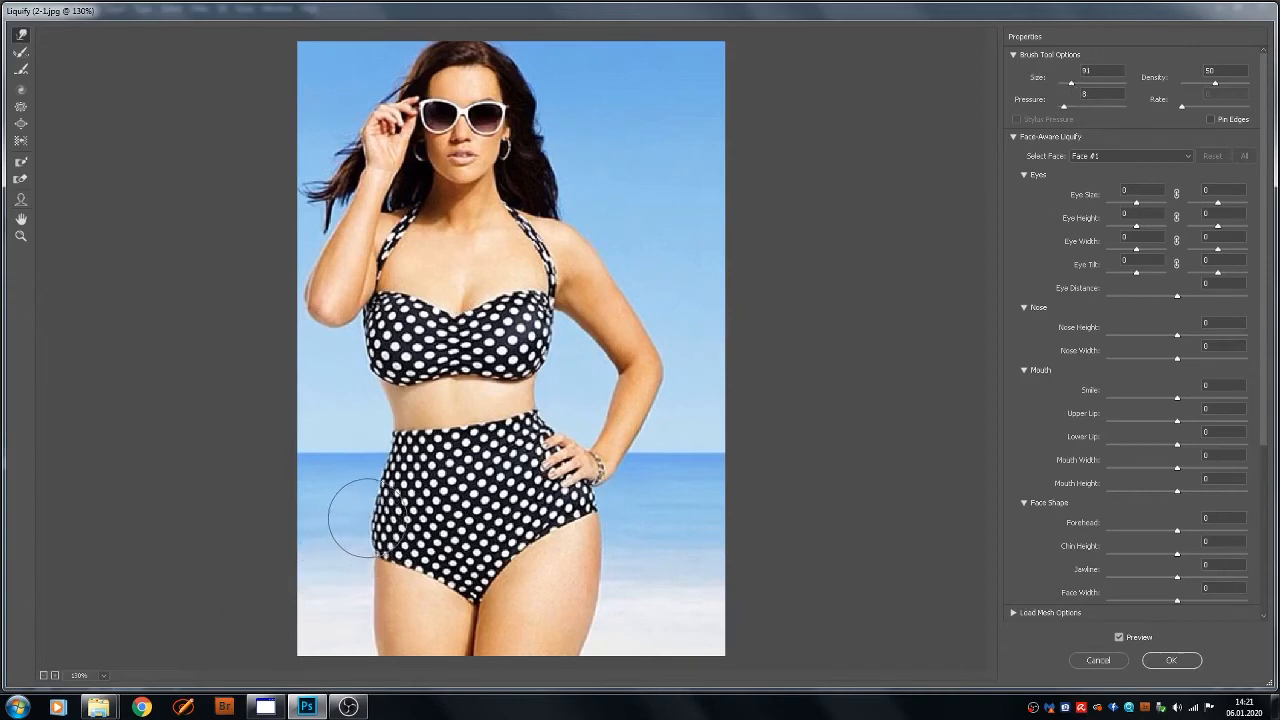
pyautogui.moveTo(378, 413)
pyautogui.mouseDown()
pyautogui.moveTo(406, 411)
pyautogui.moveTo(388, 428)
pyautogui.mouseUp()
pyautogui.moveTo(600, 397)
pyautogui.mouseDown()
pyautogui.moveTo(554, 391)
pyautogui.moveTo(558, 402)
pyautogui.mouseUp()
pyautogui.scroll(-2, 560, 395)
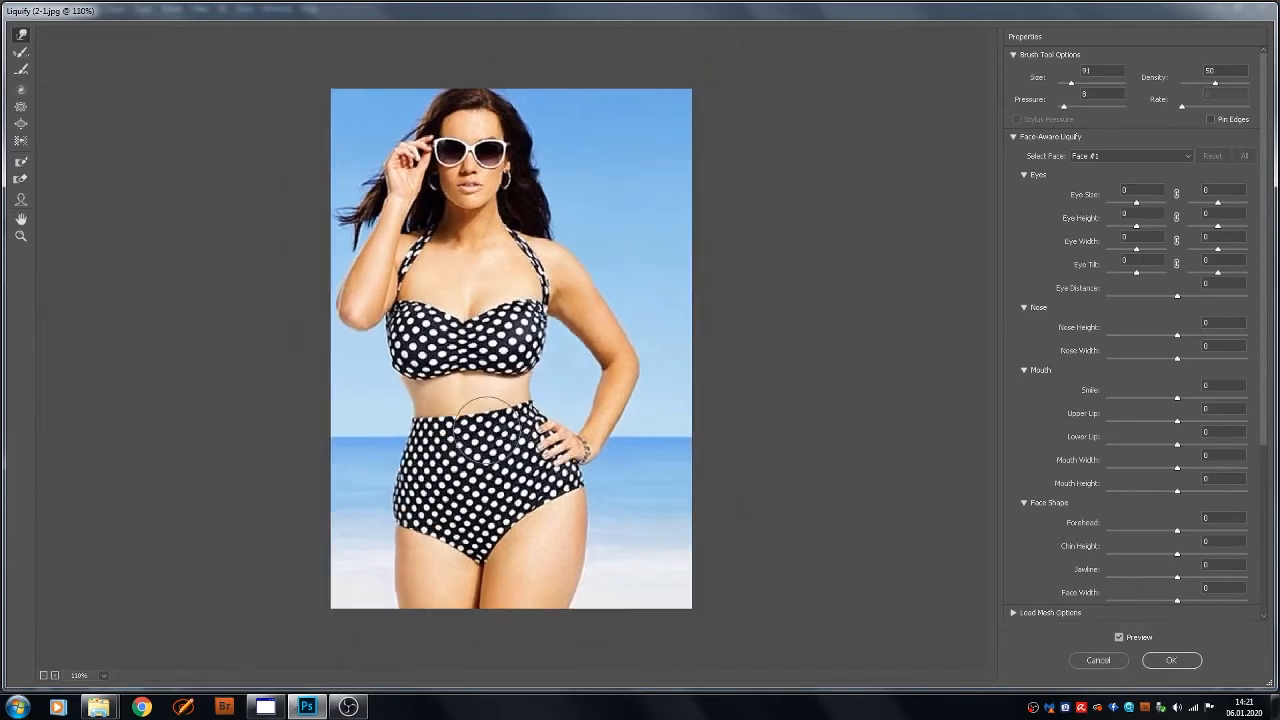
pyautogui.moveTo(609, 260)
pyautogui.mouseDown()
pyautogui.moveTo(586, 270)
pyautogui.moveTo(626, 297)
pyautogui.moveTo(611, 310)
pyautogui.moveTo(624, 297)
pyautogui.mouseUp()
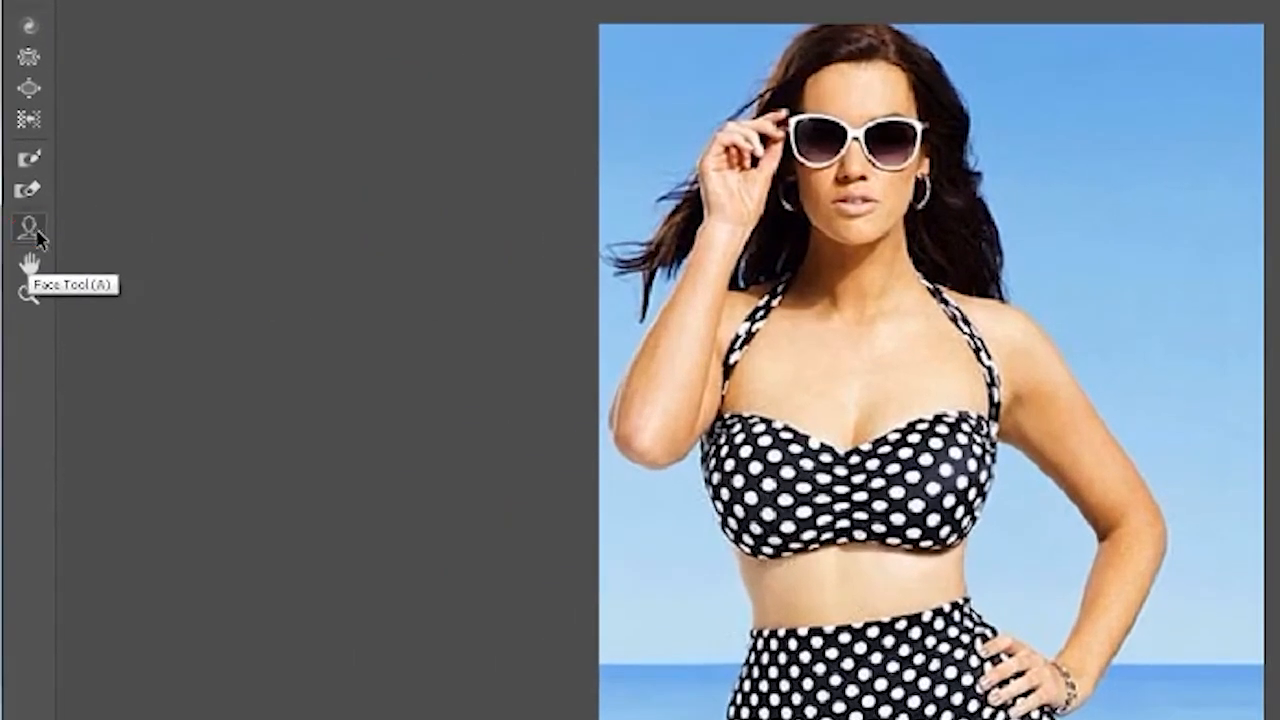
# Narrow the woman's jaw with the Face Tool, setting the Jawline to -23.
pyautogui.click(30, 230)
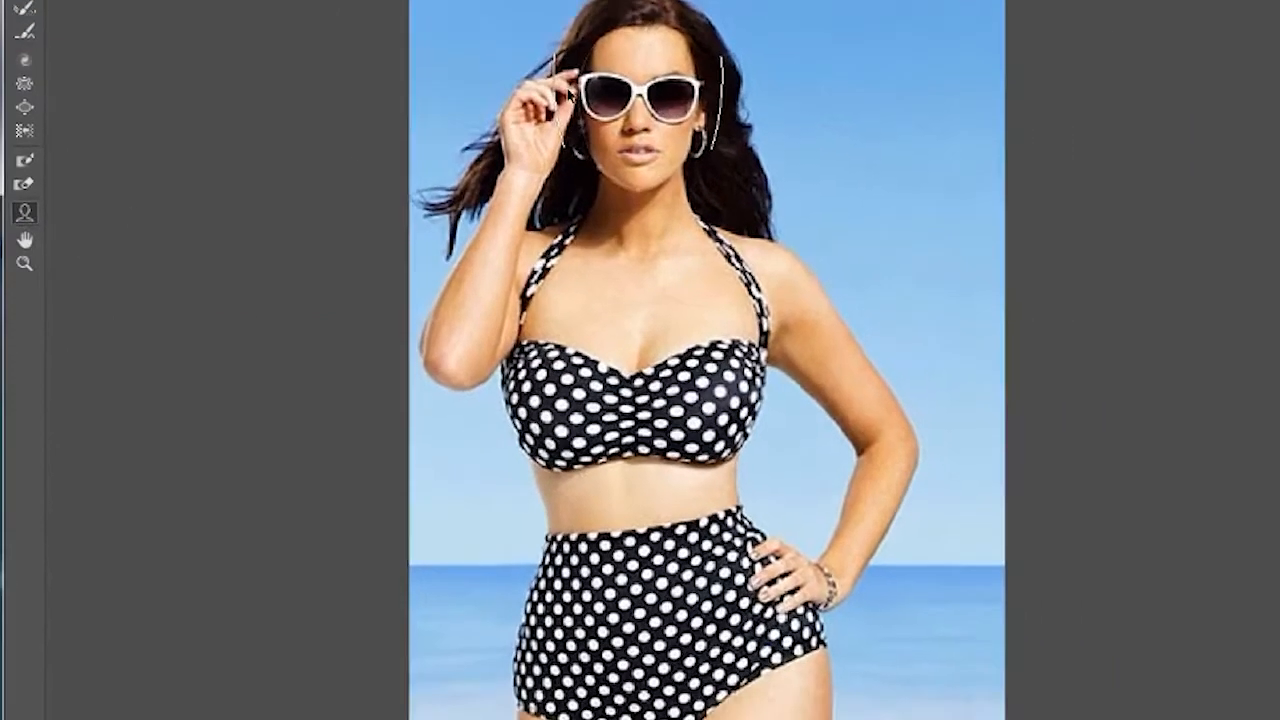
pyautogui.hotkey('ctrl', '+')
pyautogui.hotkey('ctrl', '+')
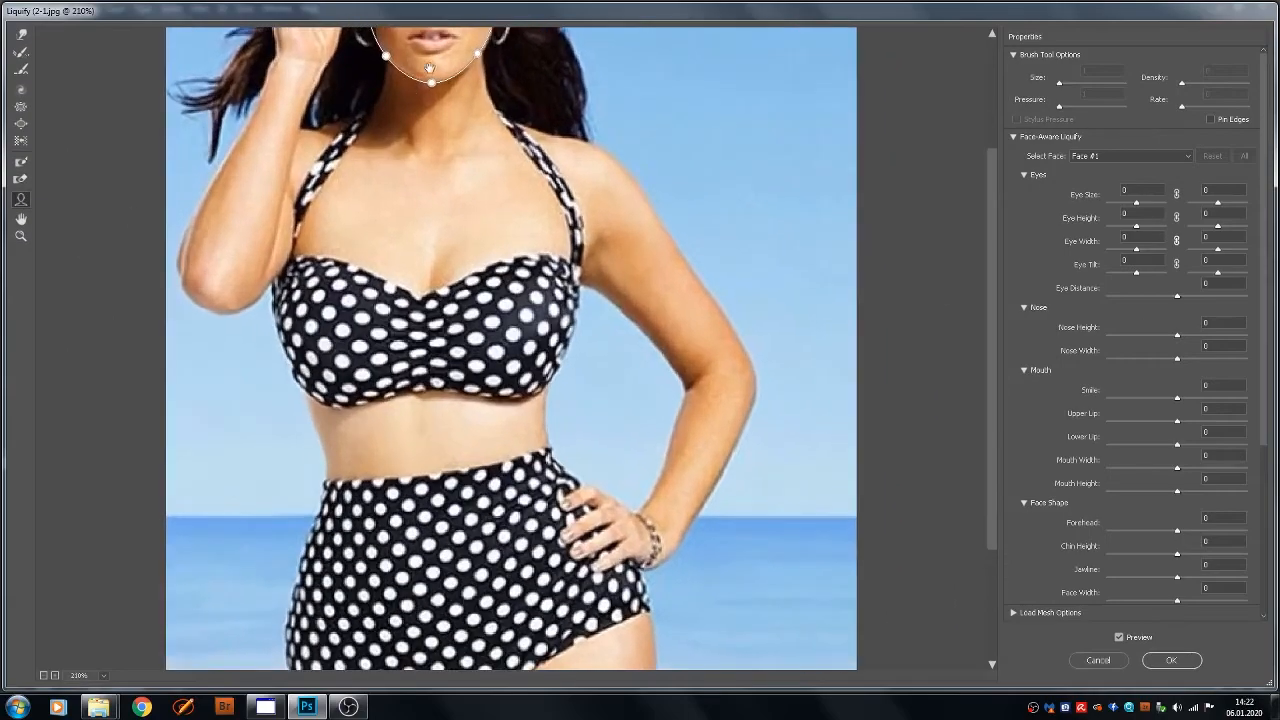
pyautogui.moveTo(589, 31); pyautogui.dragTo(712, 317)
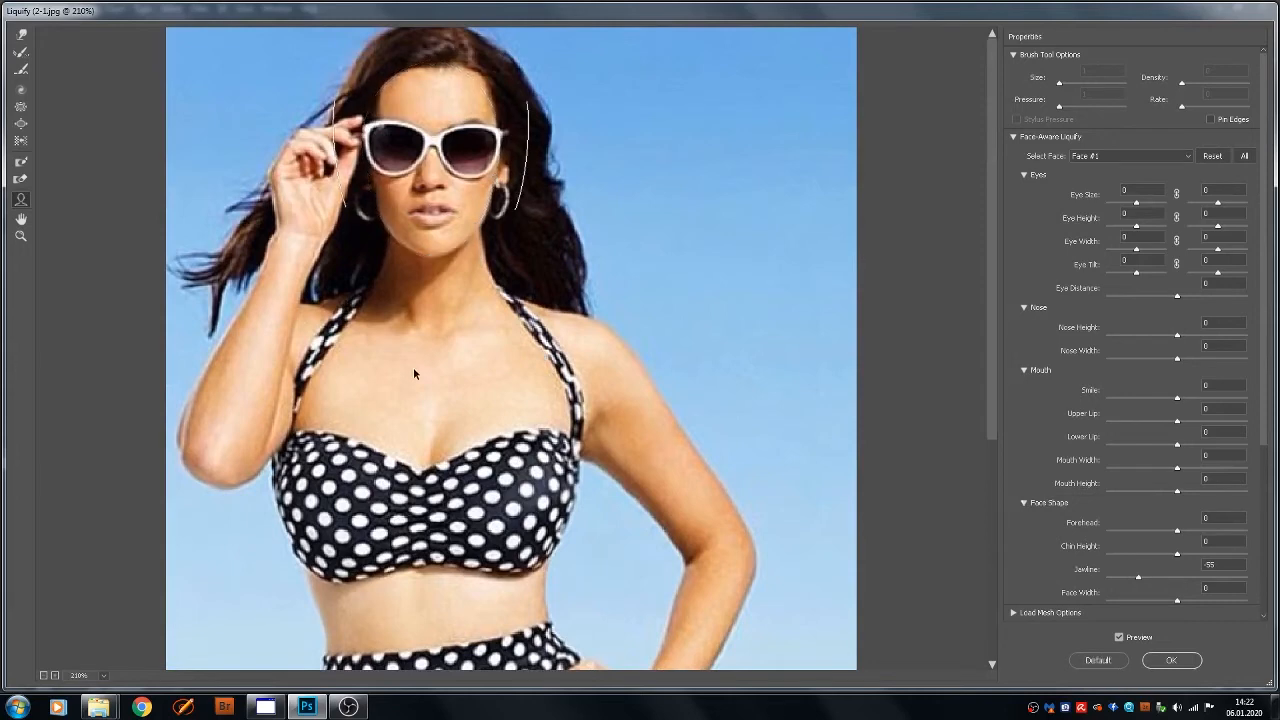
pyautogui.hotkey('ctrl', 'z')
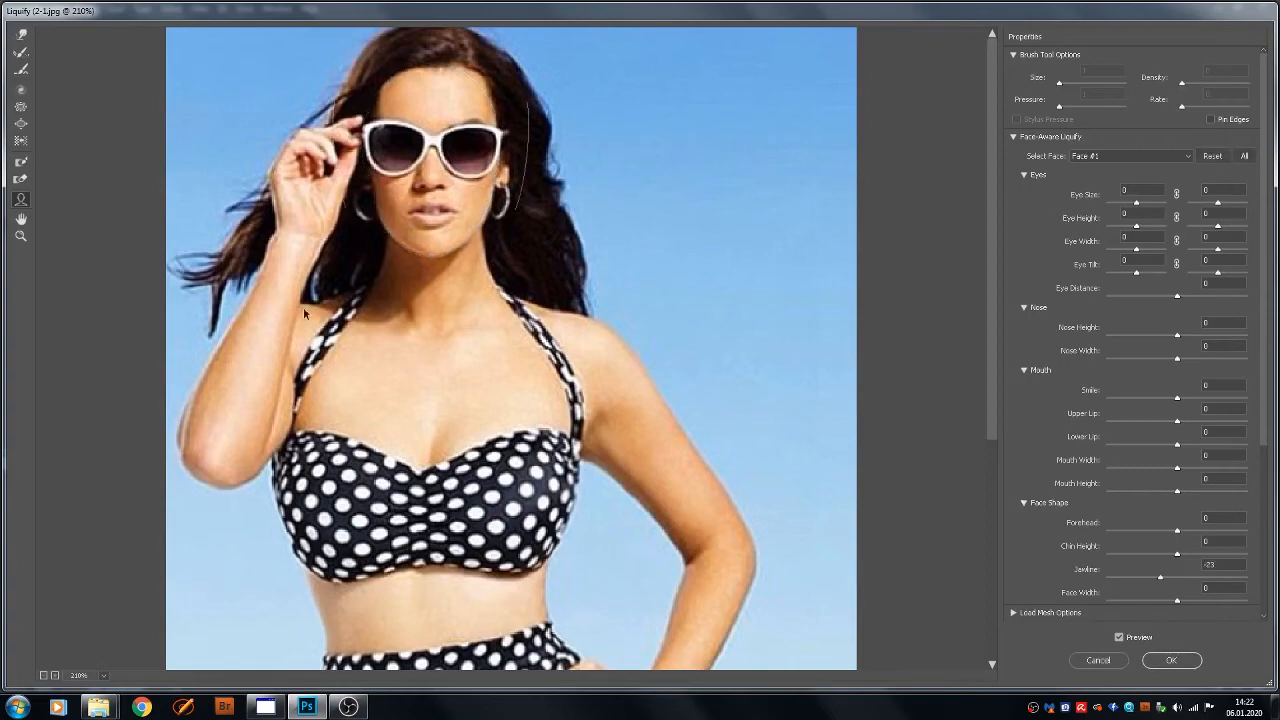
# Switch back to the Forward Warp tool, check the whole figure and apply the Liquify changes to the photo.
pyautogui.click(21, 35)
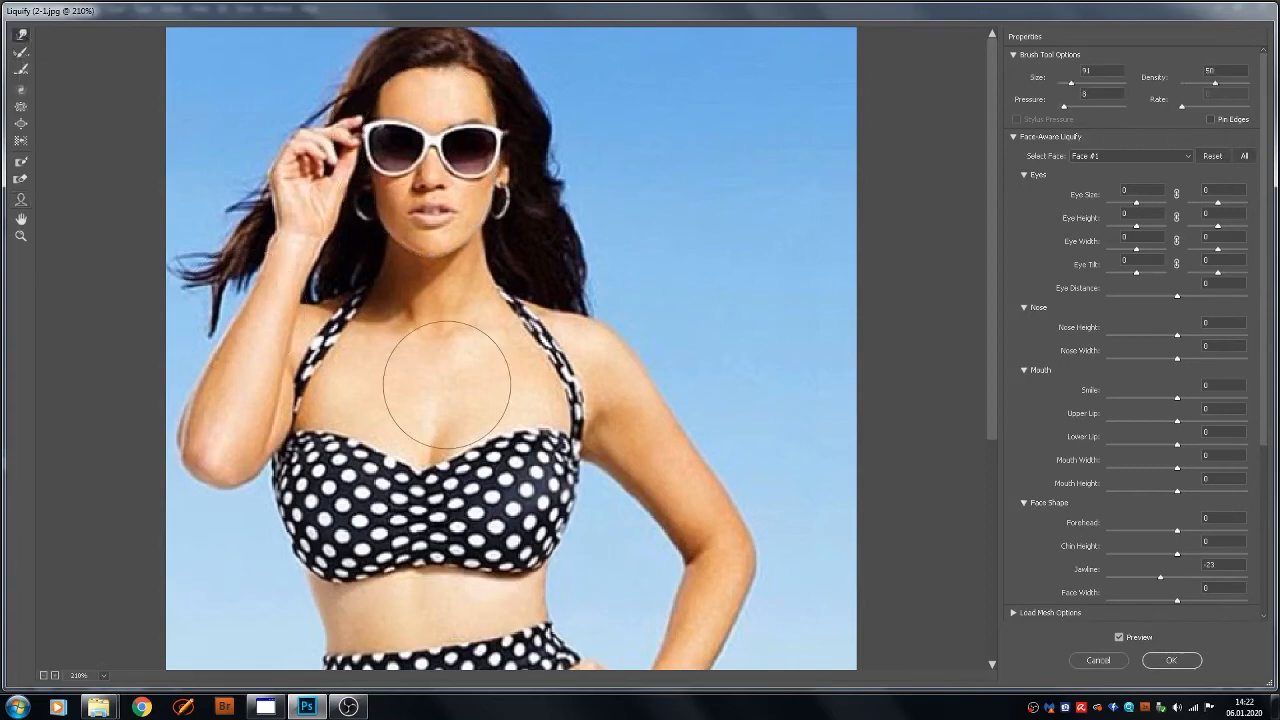
pyautogui.hotkey('ctrl', '-')
pyautogui.hotkey('ctrl', '-')
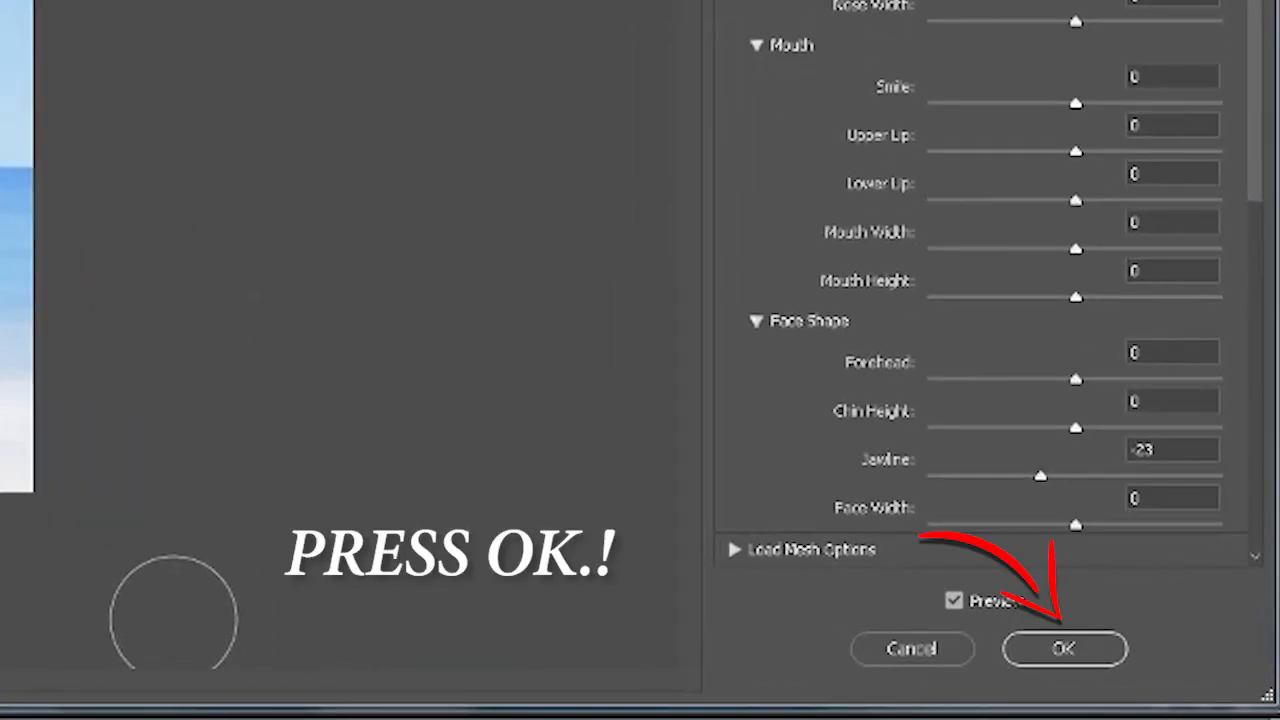
pyautogui.press('Return')
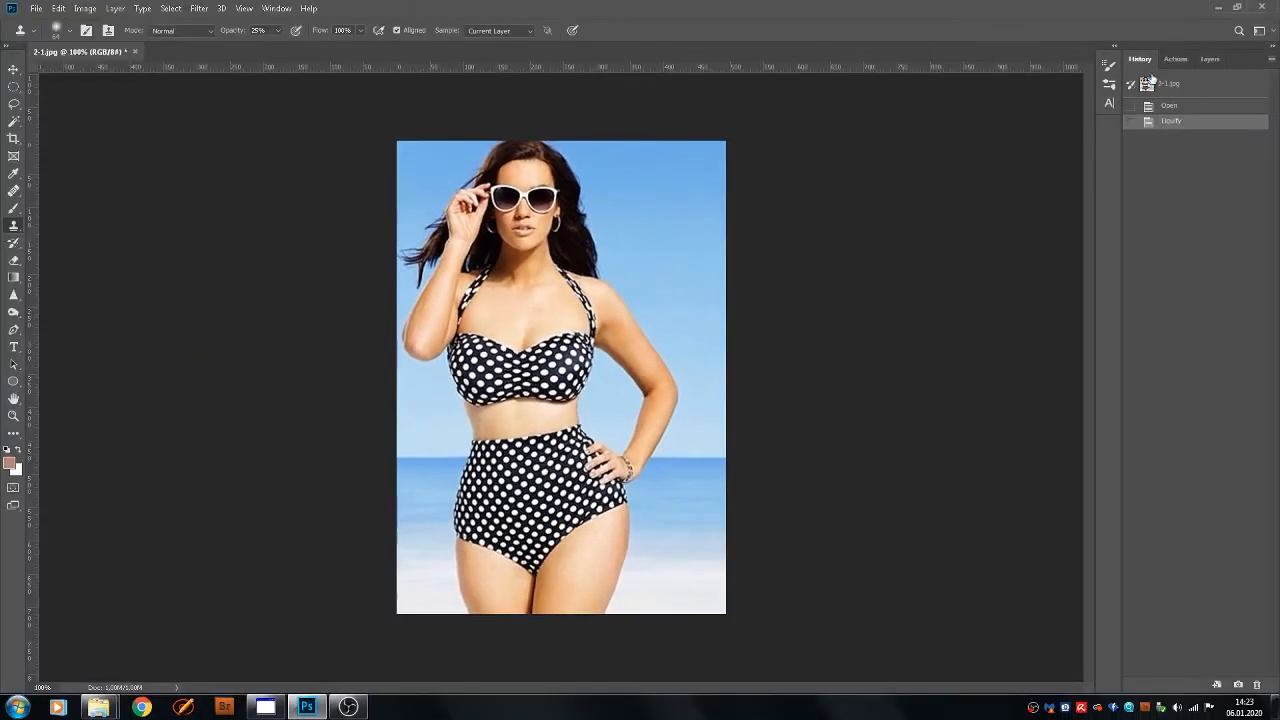
# Compare the original photo with the liquified version by switching repeatedly between the history states, ending on the Liquify state.
pyautogui.click(1166, 87)
pyautogui.hotkey('ctrl', 'z')
pyautogui.click(1164, 94)
pyautogui.hotkey('ctrl', 'z')
pyautogui.hotkey('ctrl', 'z')
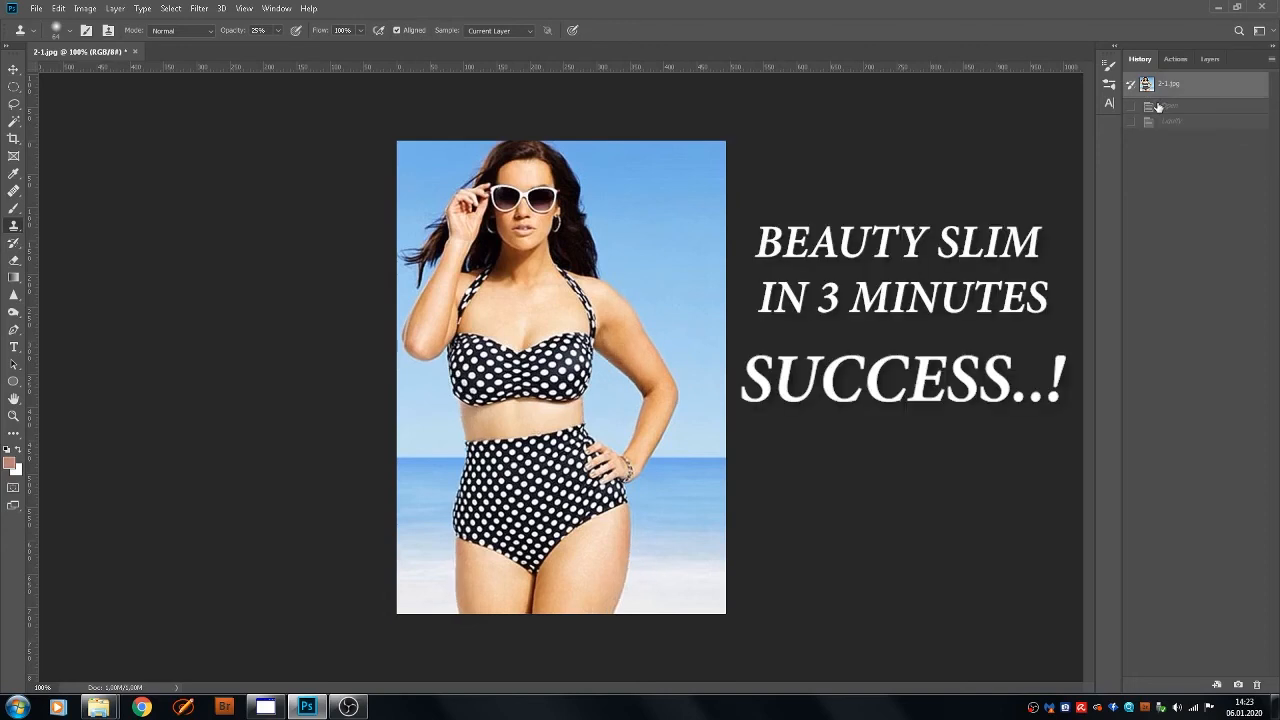
pyautogui.hotkey('ctrl', 'z')
pyautogui.hotkey('ctrl', 'z')
pyautogui.hotkey('ctrl', 'z')
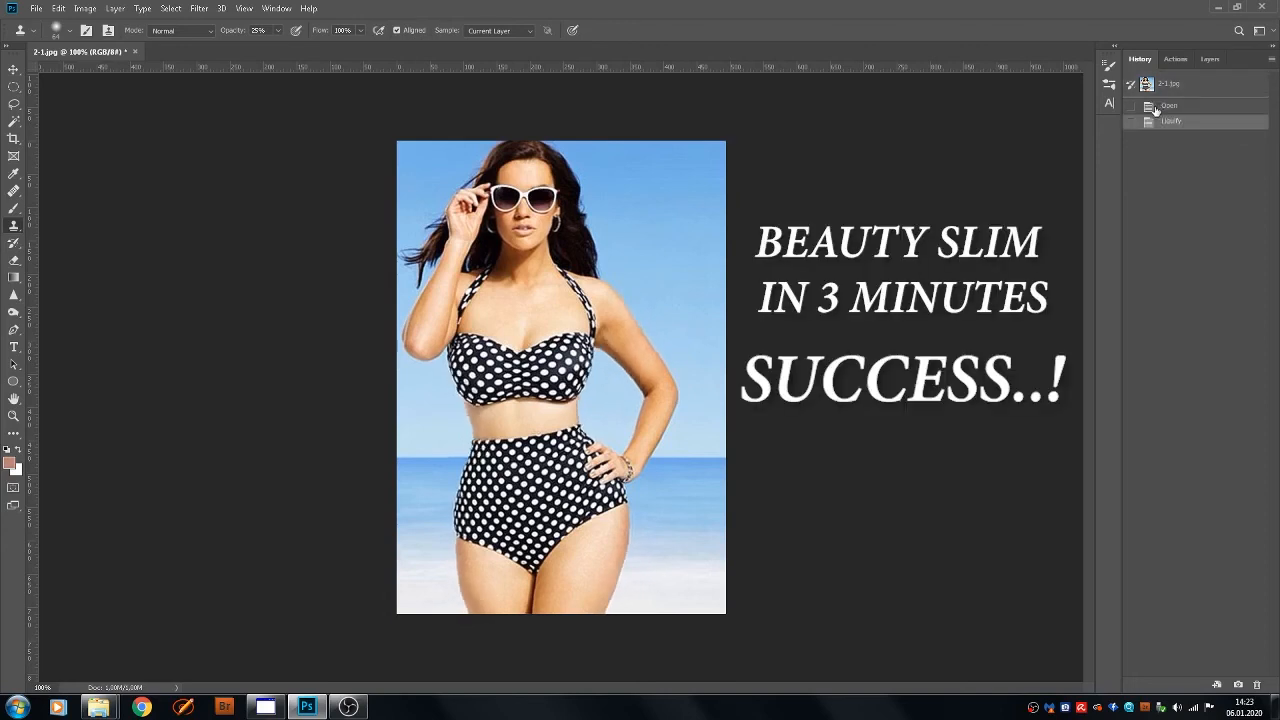
pyautogui.hotkey('ctrl', 'z')
pyautogui.hotkey('ctrl', 'z')
pyautogui.hotkey('ctrl', 'z')
pyautogui.hotkey('ctrl', 'z')
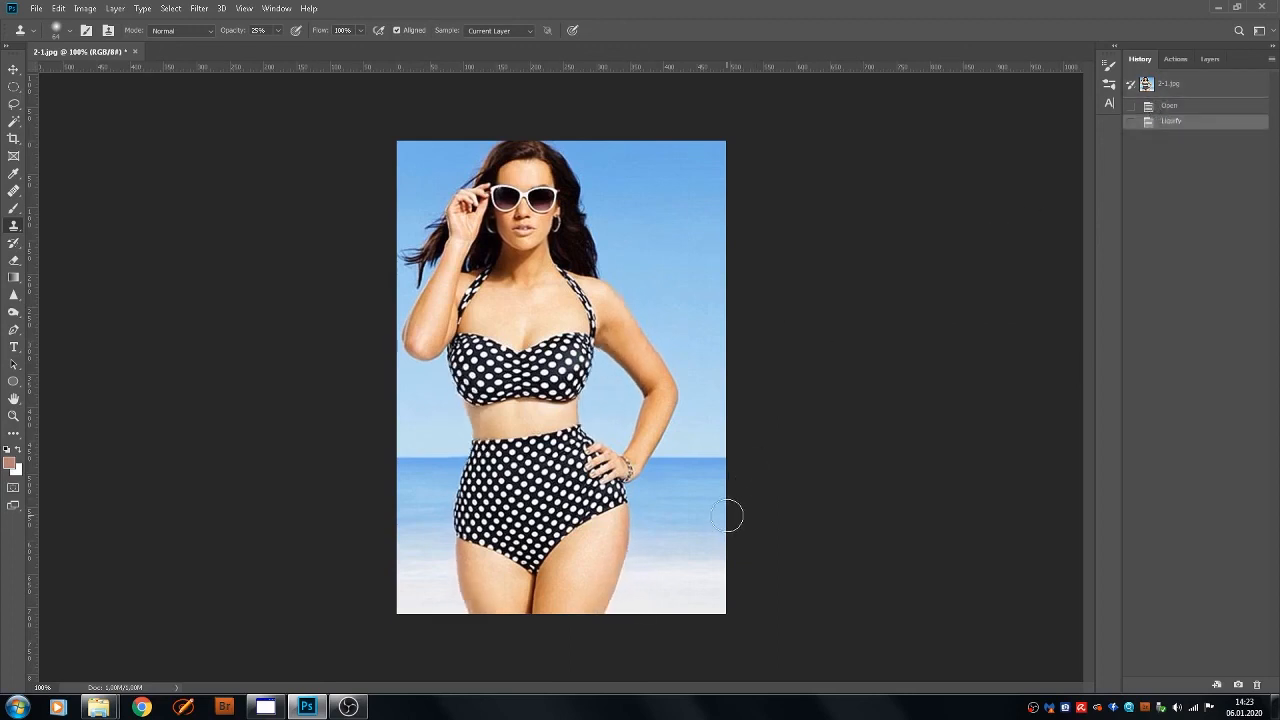